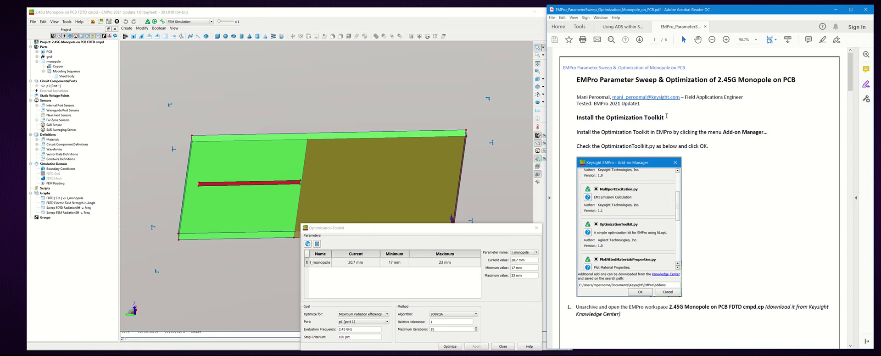
Scroll down the tutorial PDF to follow the optimization guide
scroll(790, 233, "down", 1)
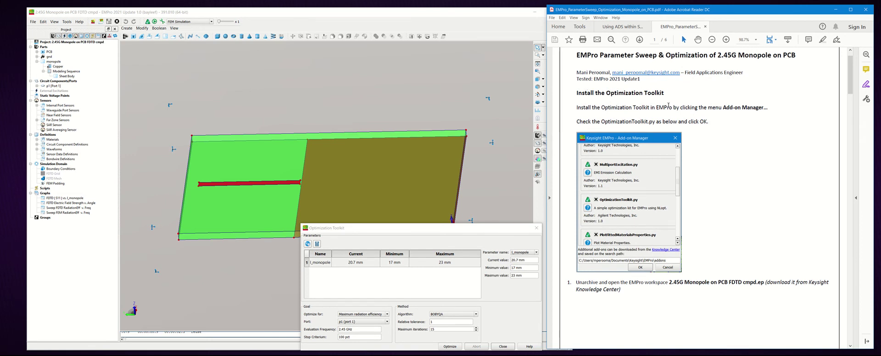
scroll(731, 220, "down", 1)
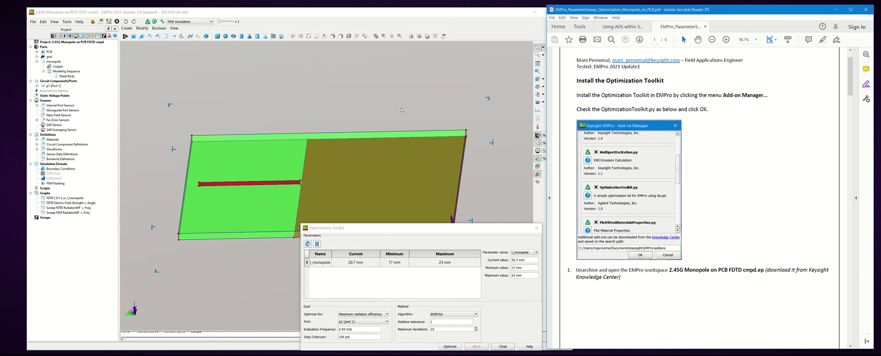
Confirm OptimizationToolkit.py is enabled in the Add-on Manager, then scroll the tutorial PDF onward
left_click(67, 22)
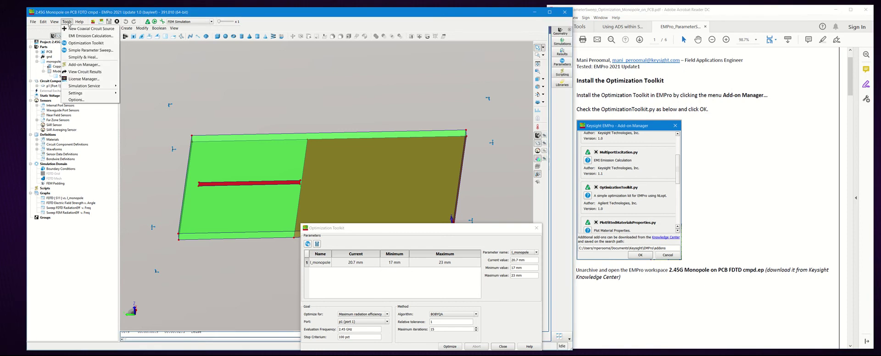
left_click(81, 65)
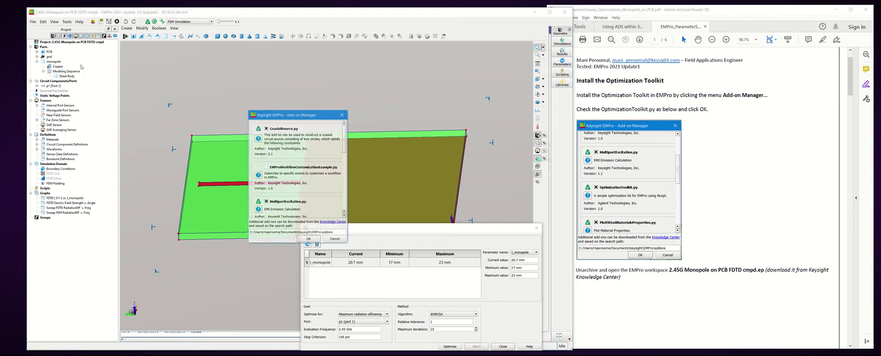
scroll(261, 198, "down", 1)
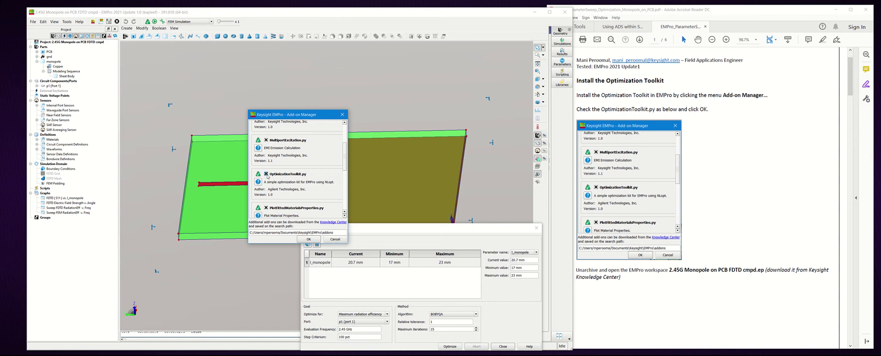
left_click(309, 239)
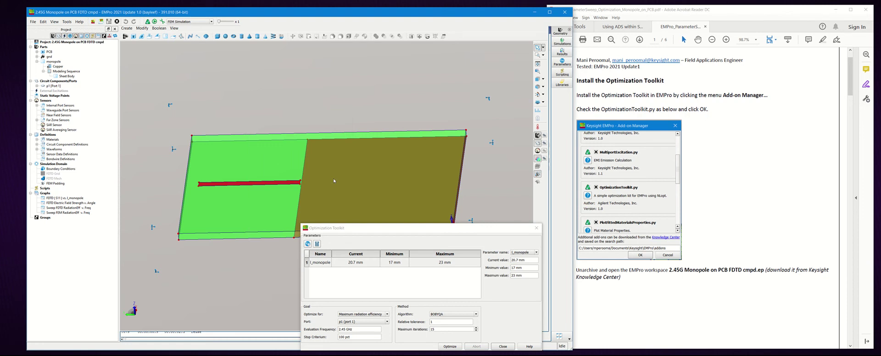
left_click(786, 226)
scroll(693, 208, "down", 5)
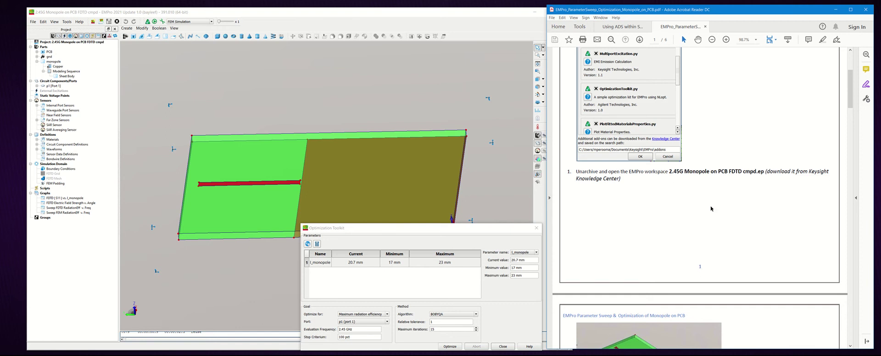
Dismiss the File menu, scroll the guide to step 2 on l_monopole, and return to EMPro
left_click(32, 21)
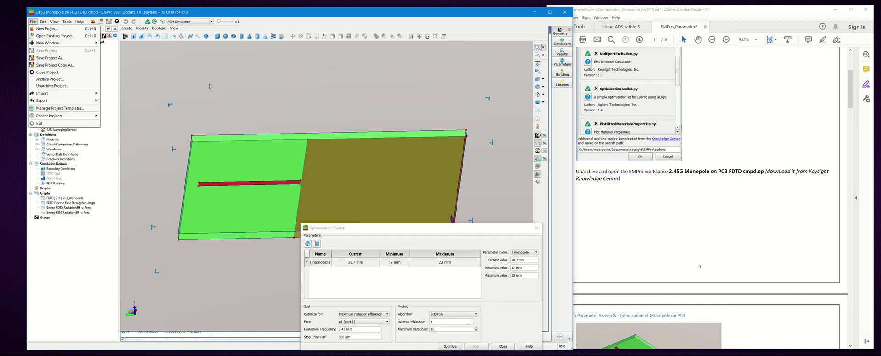
left_click(279, 140)
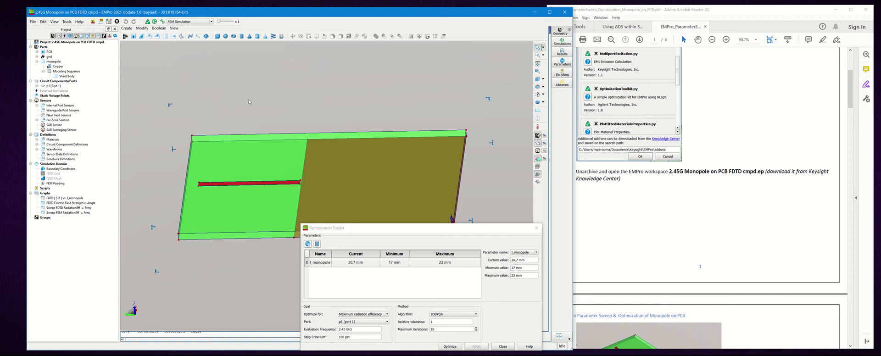
left_click(664, 272)
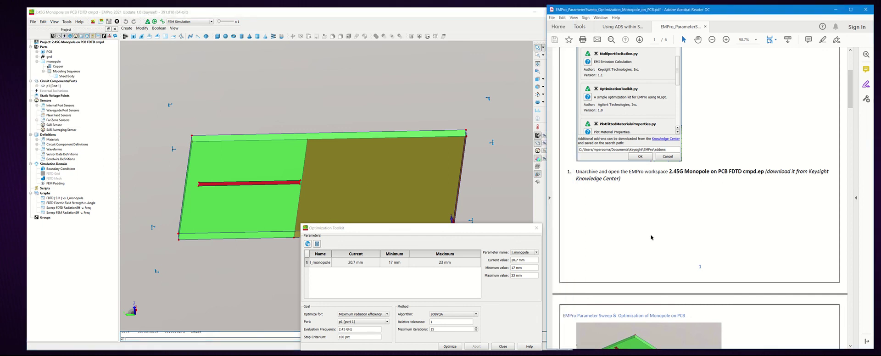
scroll(651, 238, "down", 5)
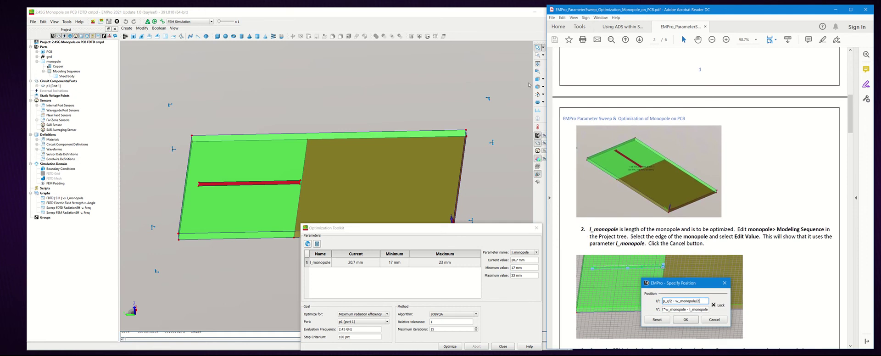
left_click(529, 85)
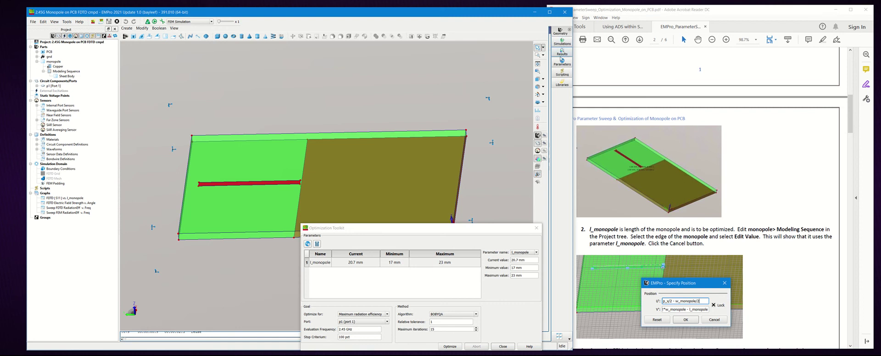
Review the l_monopole value in the project's Parameters list, then close it
left_click(562, 60)
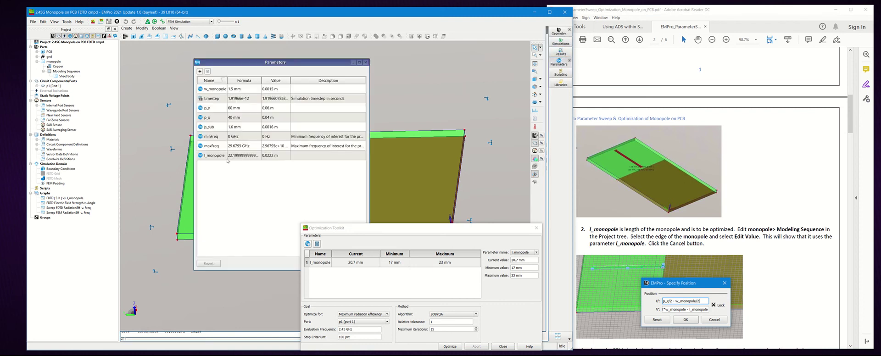
left_click(366, 62)
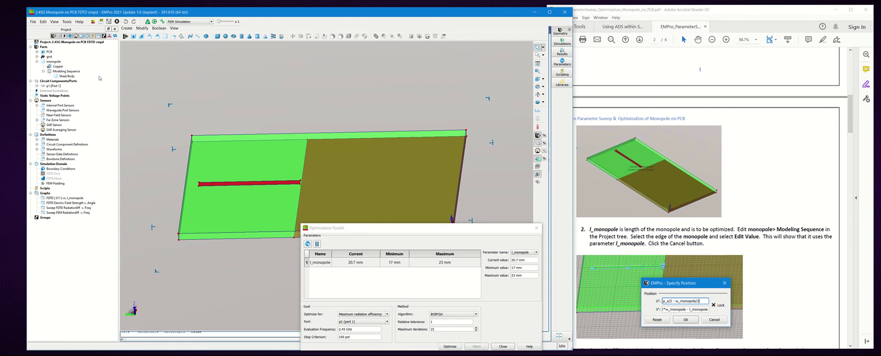
Check that the monopole end vertex's V coordinate uses l_monopole in the Sheet Body profile
double_click(67, 76)
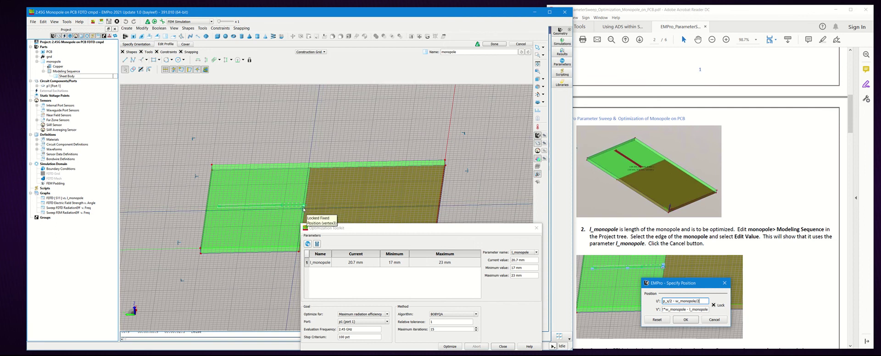
scroll(307, 208, "up", 4)
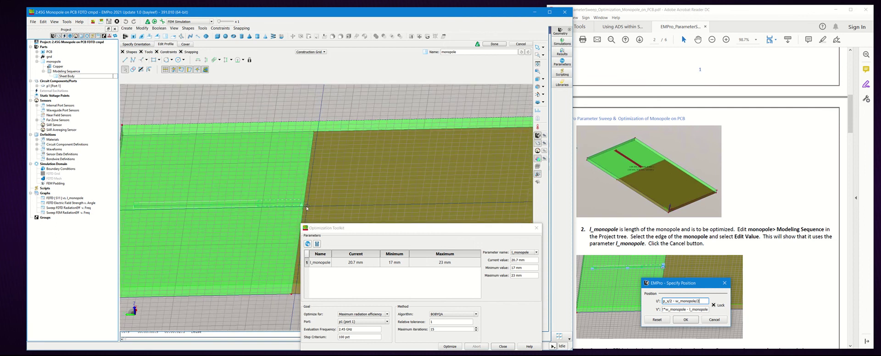
right_click(300, 207)
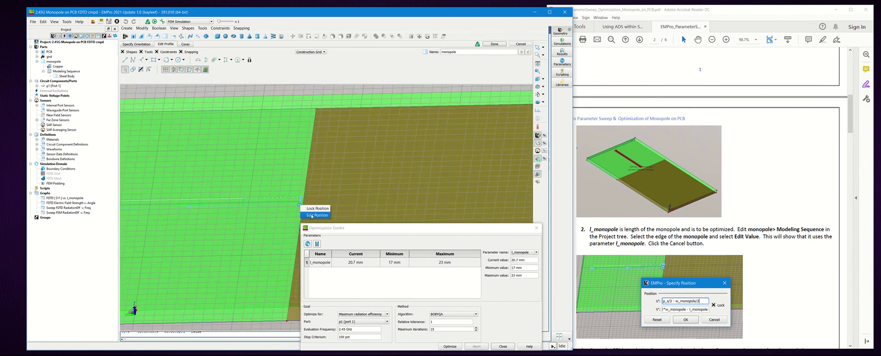
left_click(311, 215)
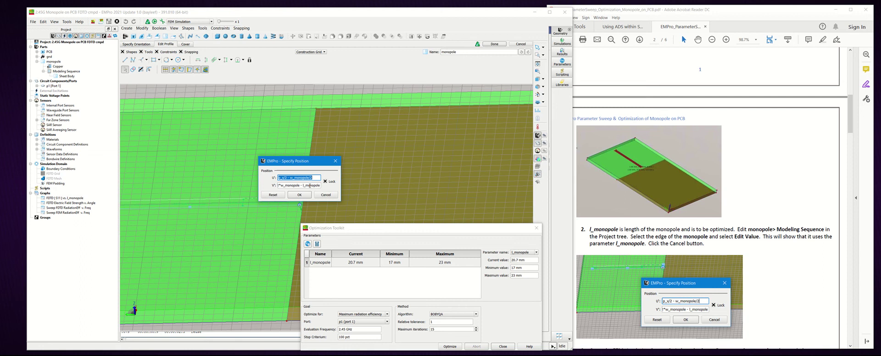
left_click_drag(303, 185, 321, 185)
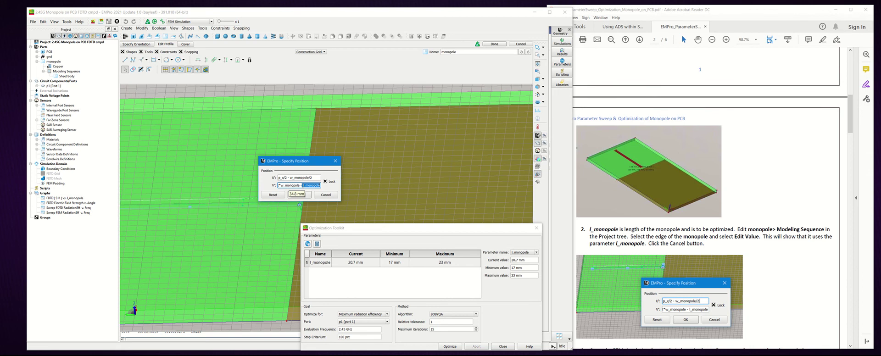
left_click_drag(303, 186, 323, 186)
left_click(326, 195)
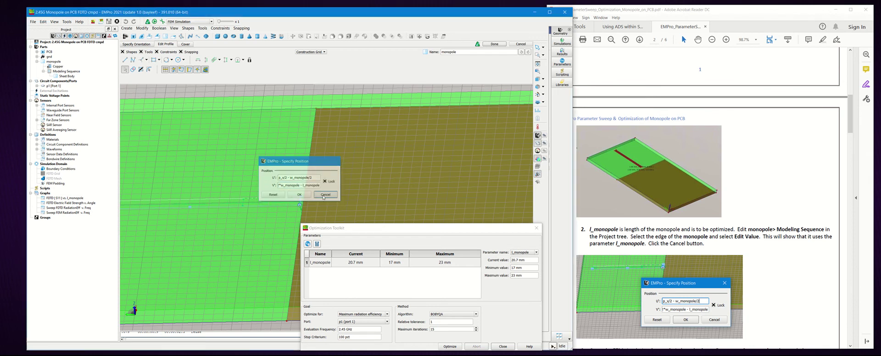
Read ahead in the tutorial PDF, then discard the unfinished sheet-body edit
left_click(702, 244)
scroll(734, 257, "down", 3)
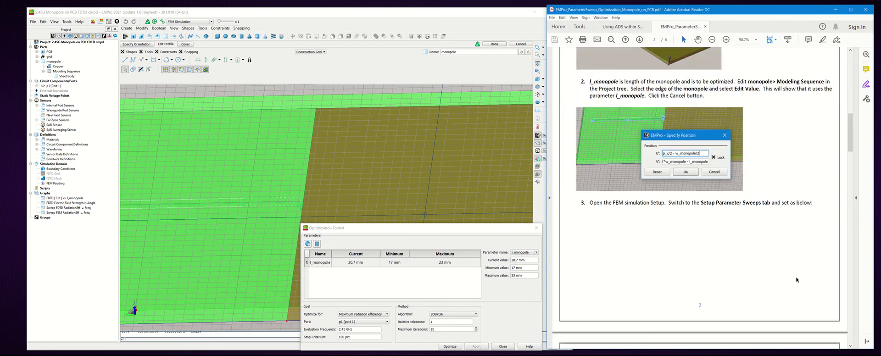
scroll(797, 280, "down", 1)
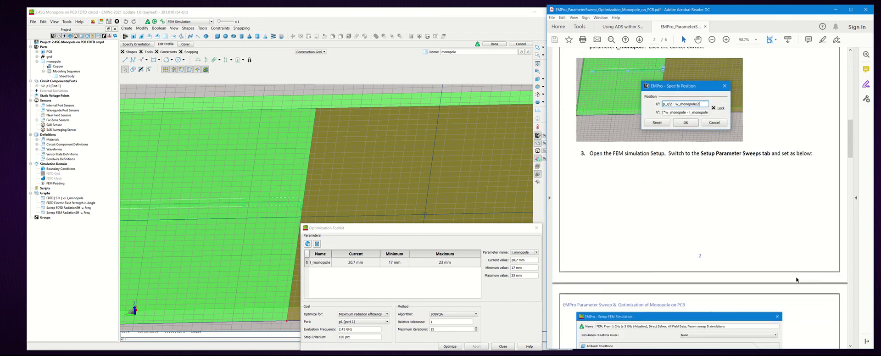
left_click(163, 23)
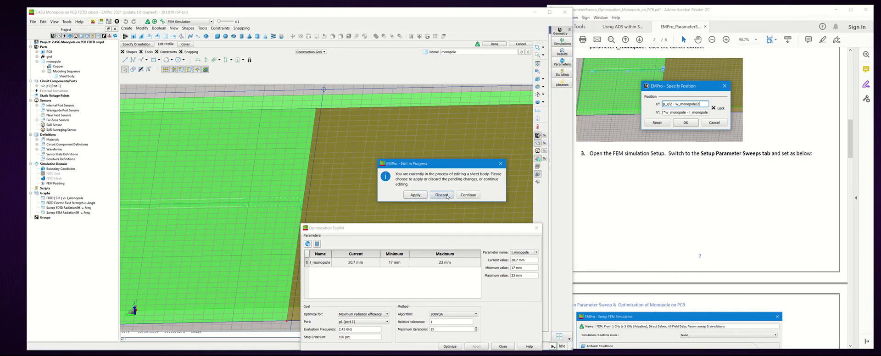
left_click(441, 195)
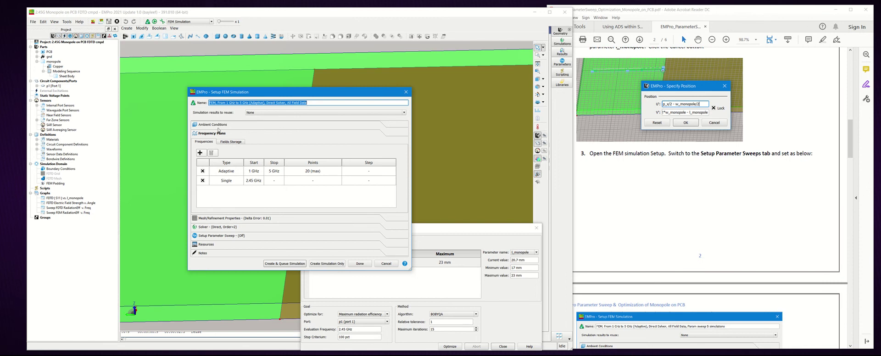
Enable the parameter sweep, verify l_monopole's five values from 17 to 23 mm, then cancel
left_click(207, 237)
left_click(195, 170)
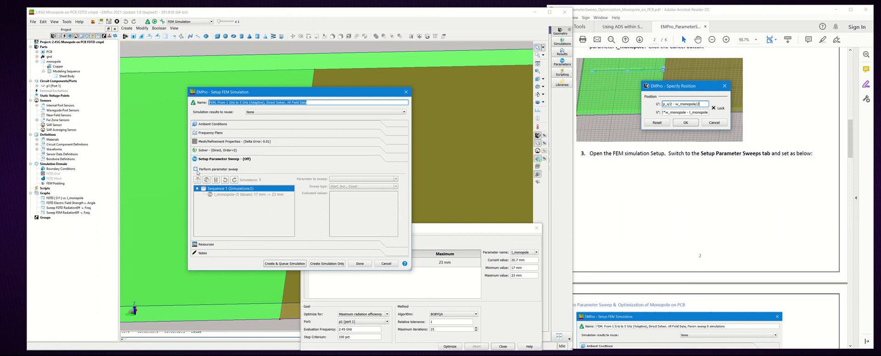
mouse_move(220, 197)
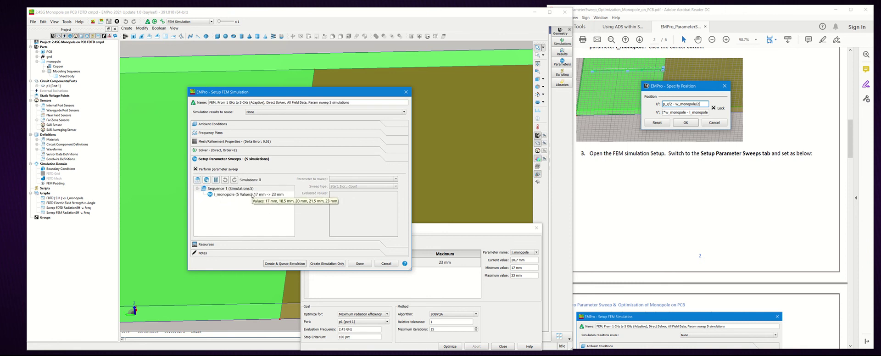
left_click(270, 194)
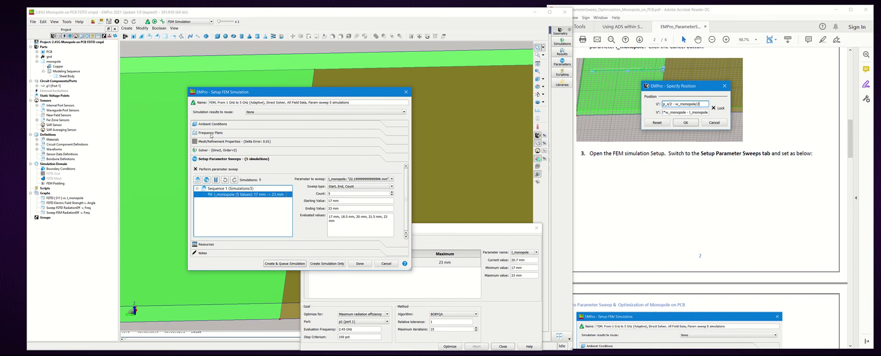
left_click(210, 133)
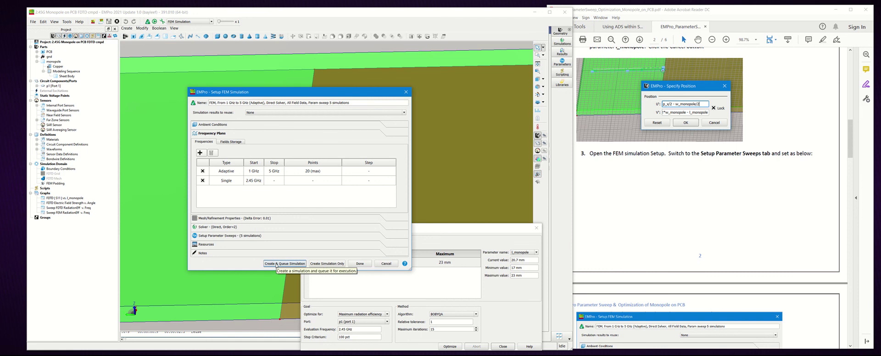
left_click(386, 264)
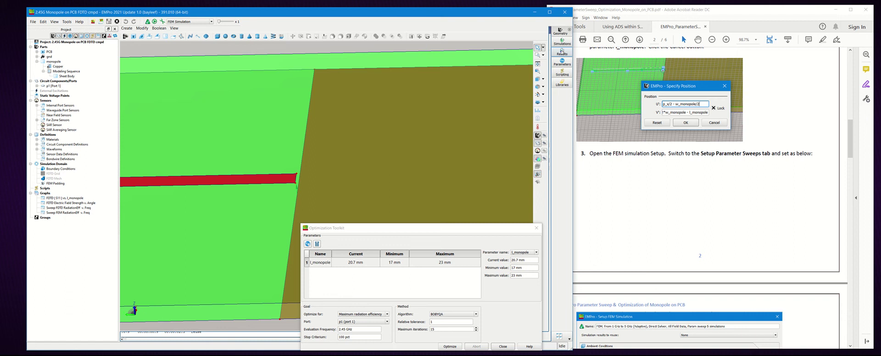
Show the Simulations list and view the log of sweep simulation 000024
left_click(559, 42)
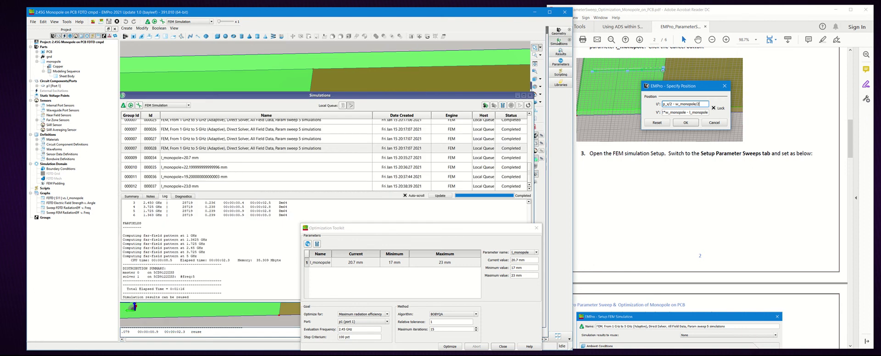
left_click_drag(259, 98, 261, 97)
scroll(247, 153, "up", 2)
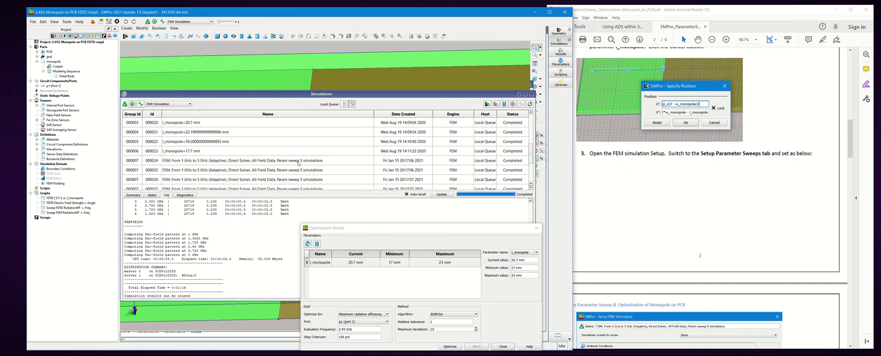
scroll(293, 173, "down", 1)
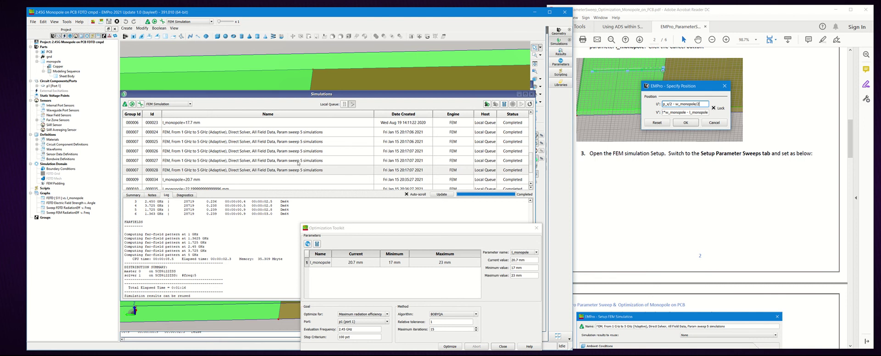
left_click(284, 133)
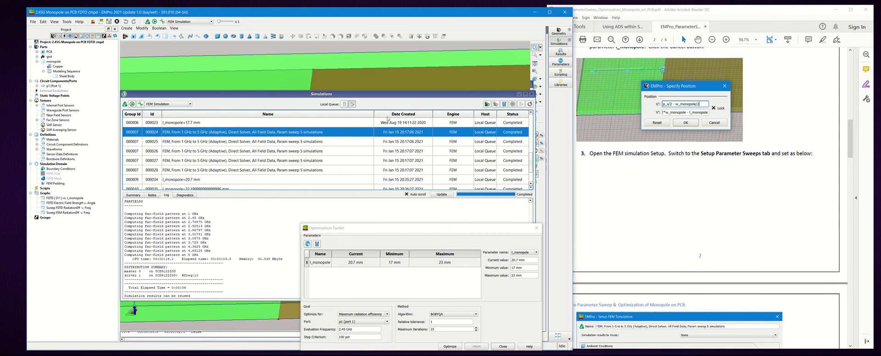
Check the next tutorial step, then select the Sweep FEM RadiationEff v. Freq graph
left_click(713, 236)
scroll(713, 236, "down", 10)
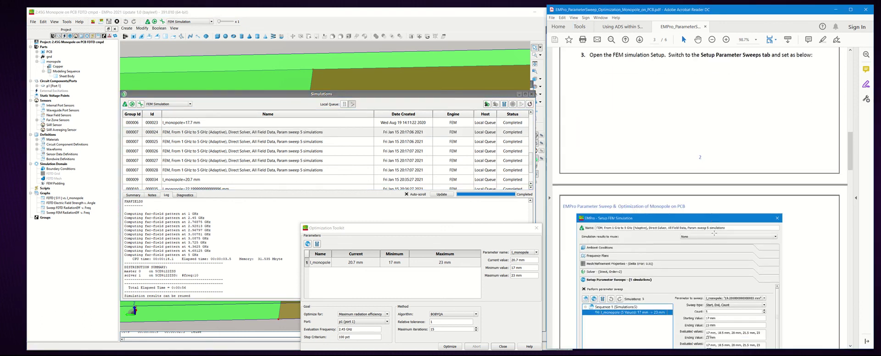
scroll(714, 234, "down", 5)
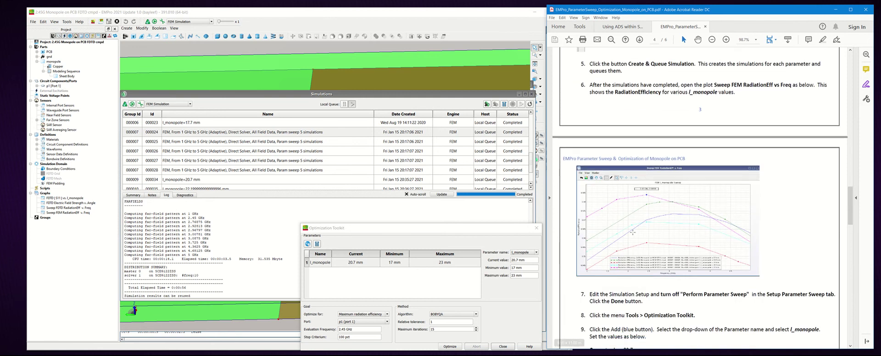
left_click(462, 17)
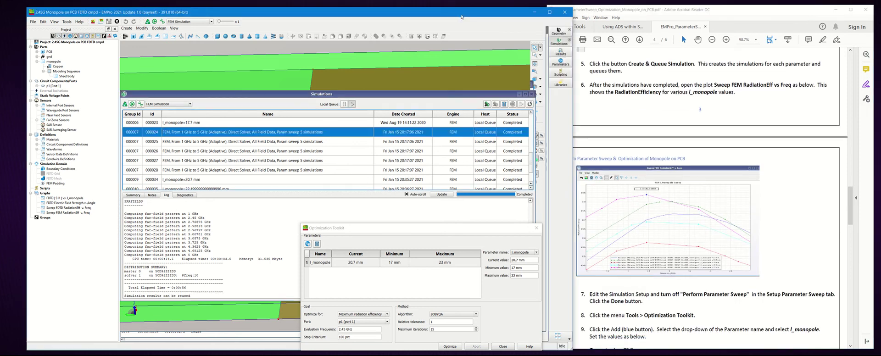
left_click(64, 213)
Review the radiation efficiency curves for the l_monopole sweep, close the plot, and reposition the Optimization Toolkit
double_click(64, 213)
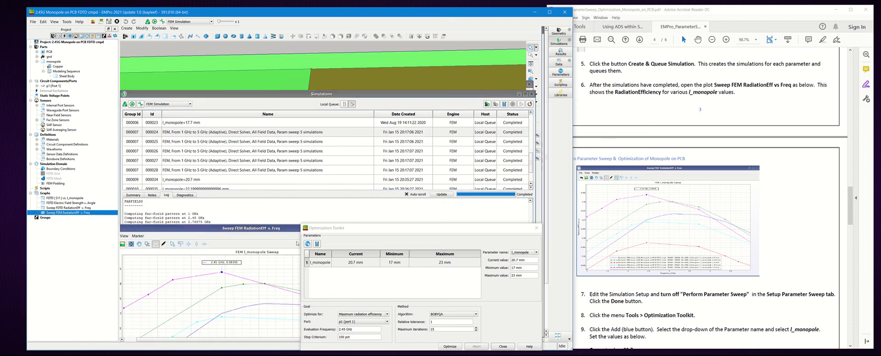
left_click_drag(276, 232, 314, 95)
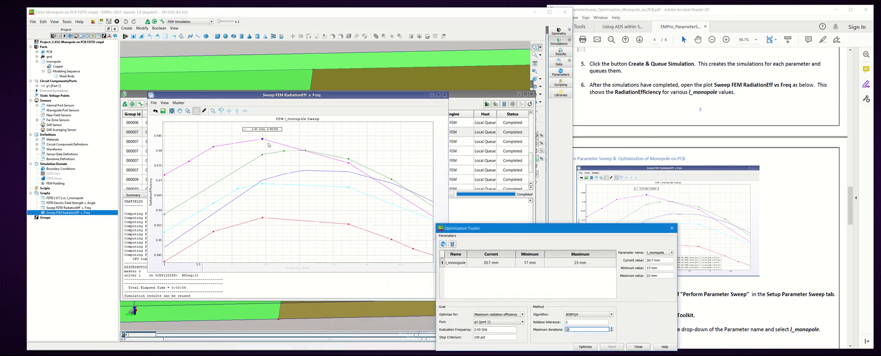
left_click(265, 141)
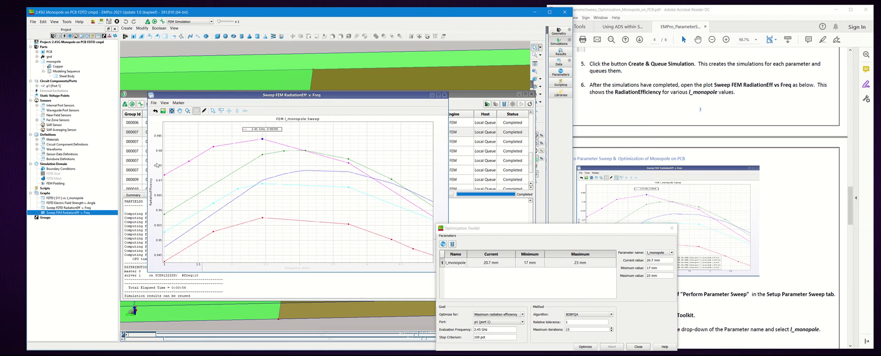
left_click(444, 95)
left_click_drag(601, 230, 476, 219)
Read the optimization step in the PDF and bring the Optimization Toolkit dialog forward
left_click(786, 269)
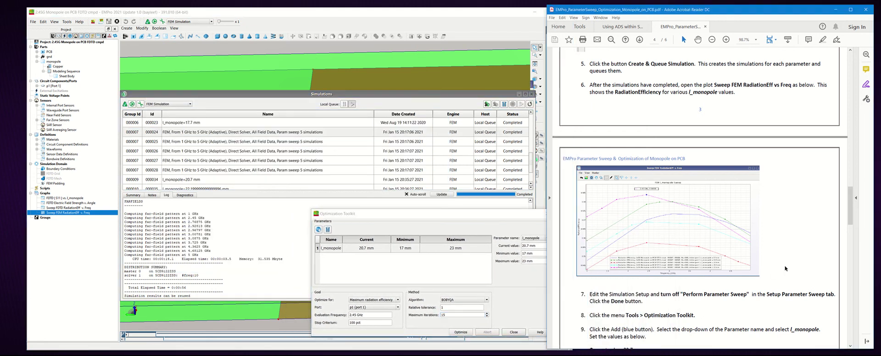
scroll(786, 269, "down", 5)
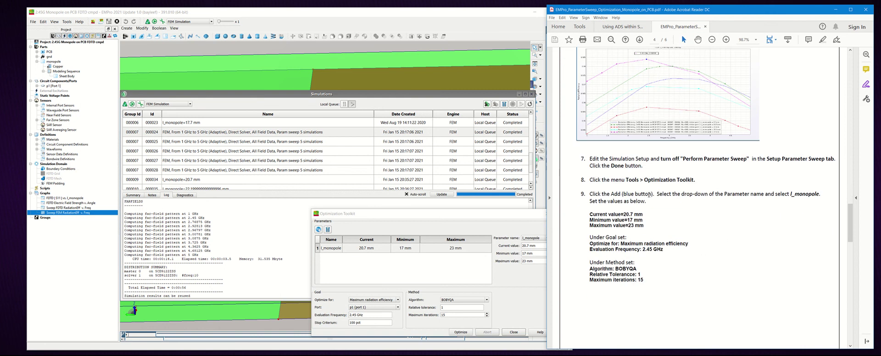
left_click(67, 22)
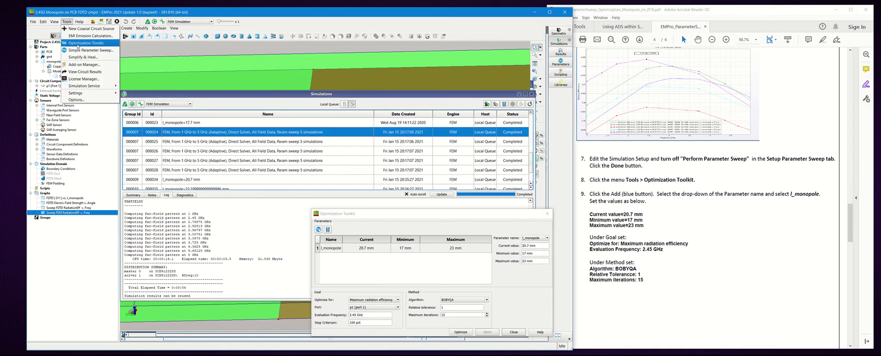
left_click(356, 218)
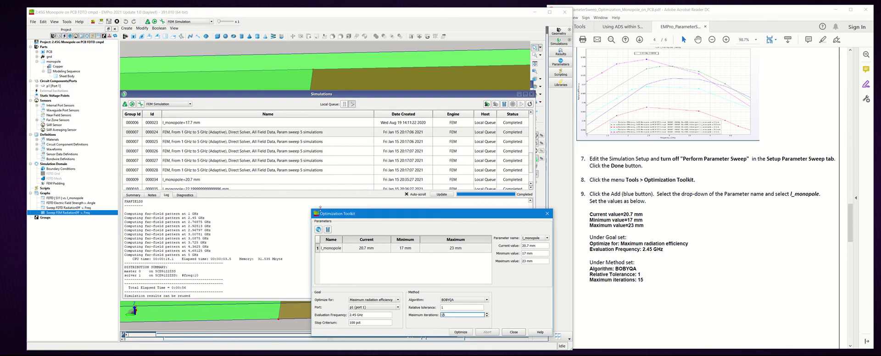
left_click_drag(378, 213, 341, 212)
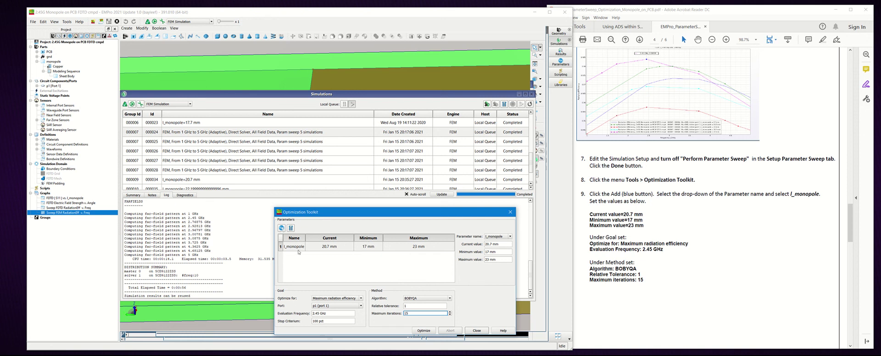
Optimize l_monopole 17–23 mm for maximum radiation efficiency at 2.45 GHz using BOBYQA, tolerance 1, 15 iterations
left_click(509, 237)
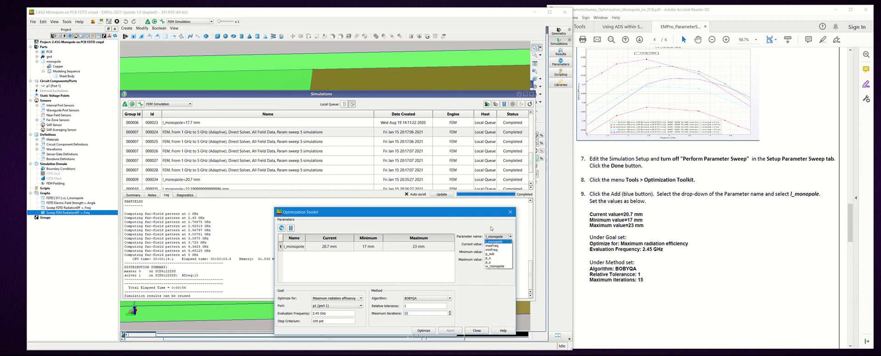
left_click(487, 241)
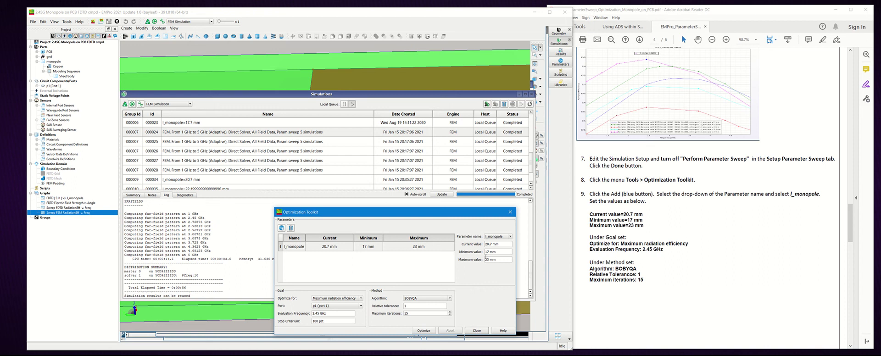
left_click(488, 252)
left_click(489, 260)
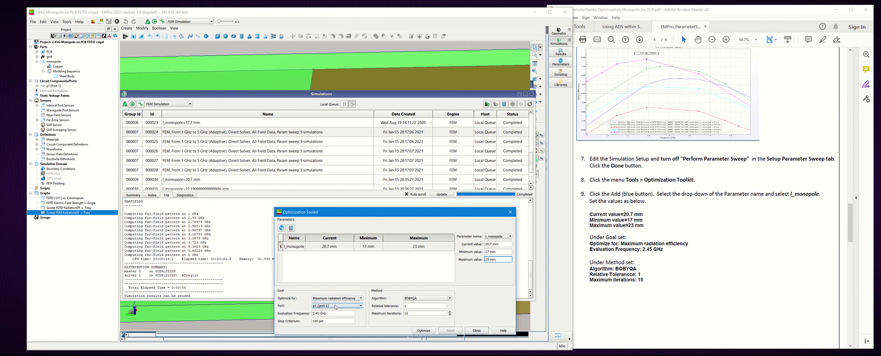
left_click_drag(320, 315, 306, 314)
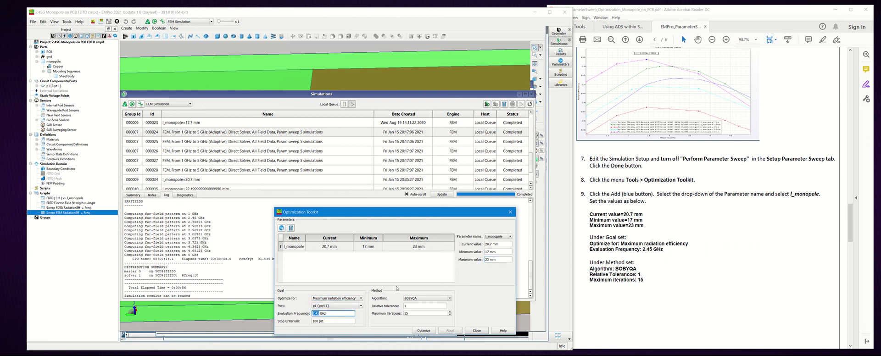
left_click(450, 299)
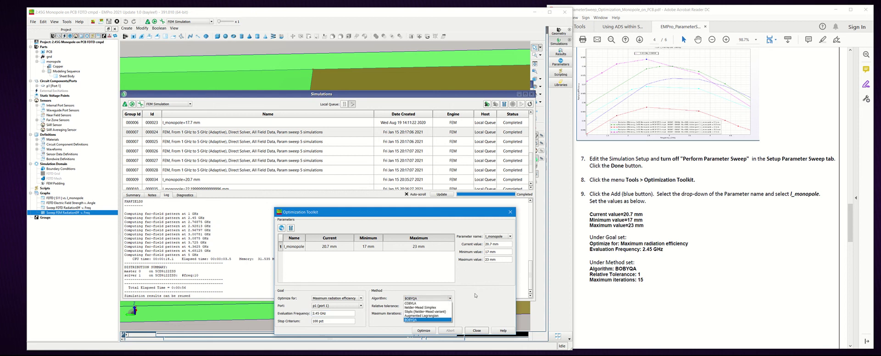
left_click(406, 303)
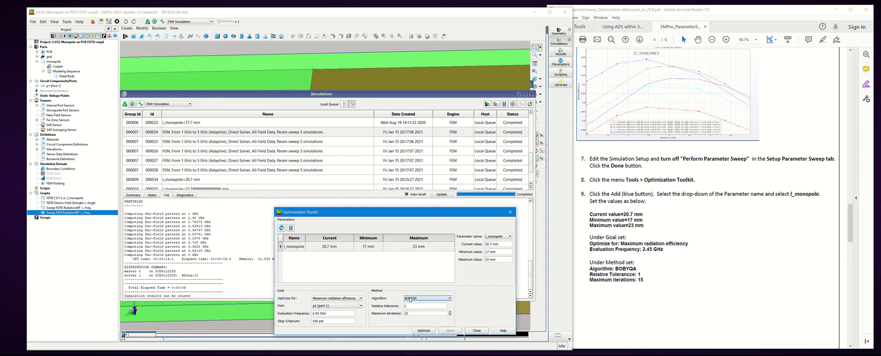
key("Tab")
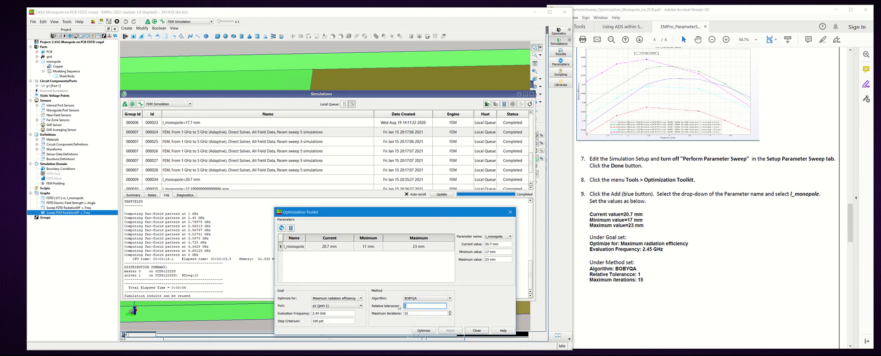
key("Tab")
Check the PDF, then scroll EMPro's Simulations list to the newest optimization runs
left_click(550, 300)
scroll(596, 297, "down", 5)
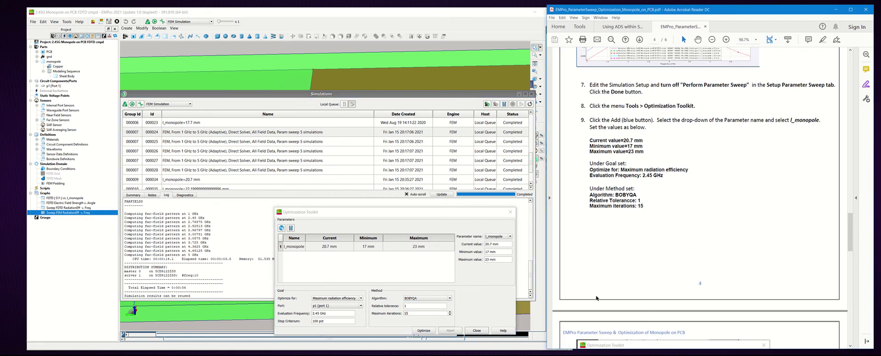
scroll(595, 297, "down", 3)
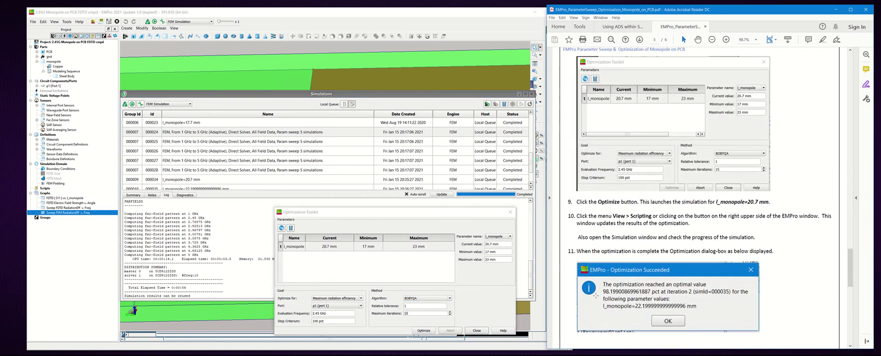
left_click(445, 95)
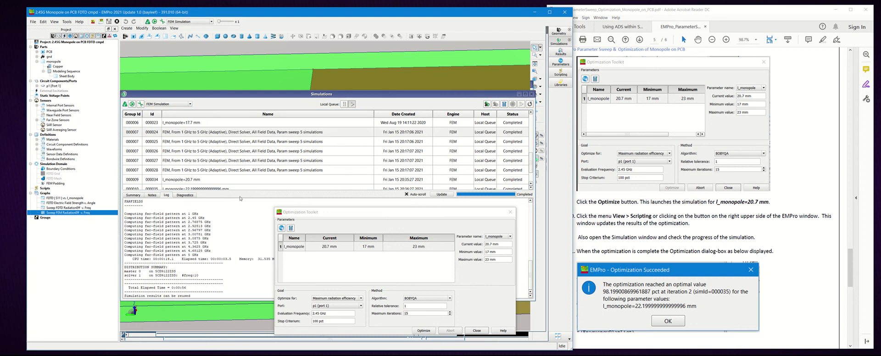
scroll(248, 179, "down", 2)
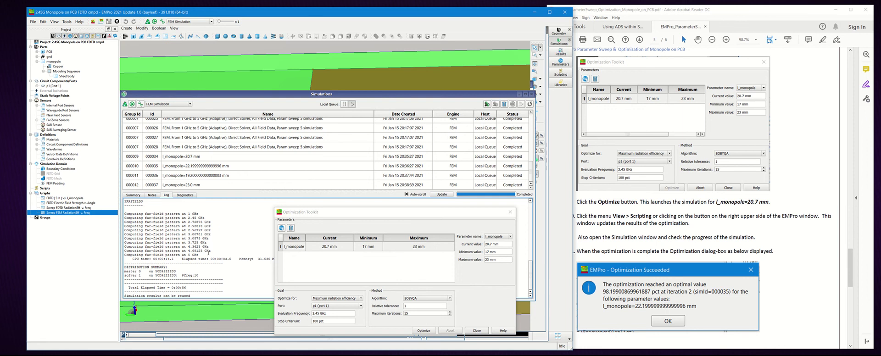
scroll(208, 253, "up", 6)
scroll(208, 252, "up", 3)
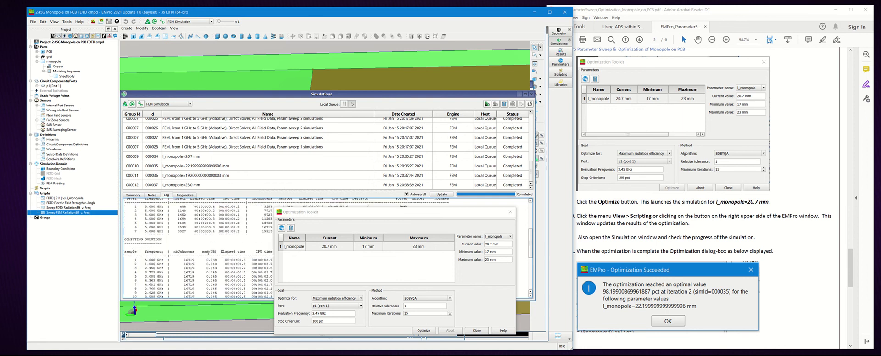
scroll(208, 253, "up", 2)
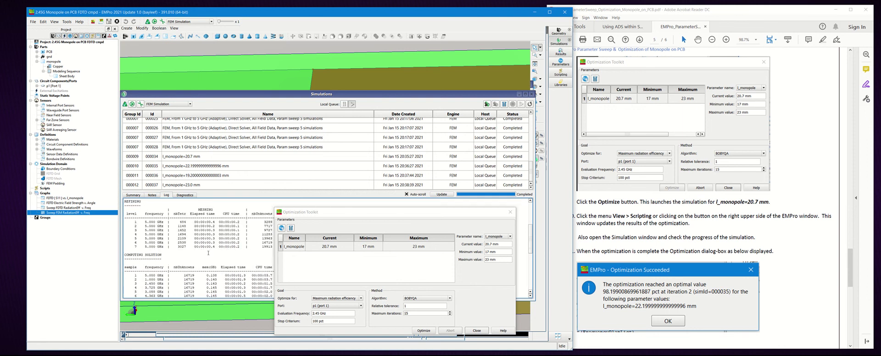
scroll(208, 215, "down", 12)
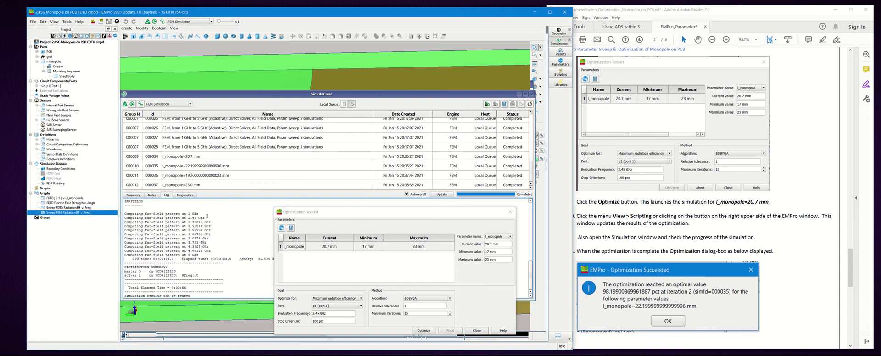
Review the logs of optimization runs 000035, 000036 and 000037
left_click(199, 166)
left_click(200, 176)
left_click(201, 185)
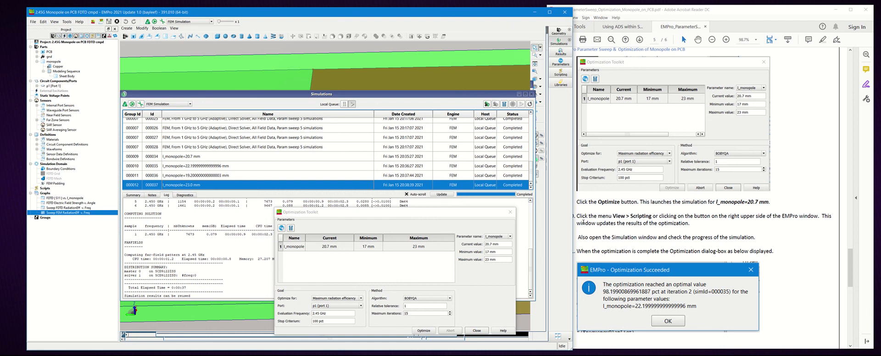
left_click_drag(426, 97, 404, 92)
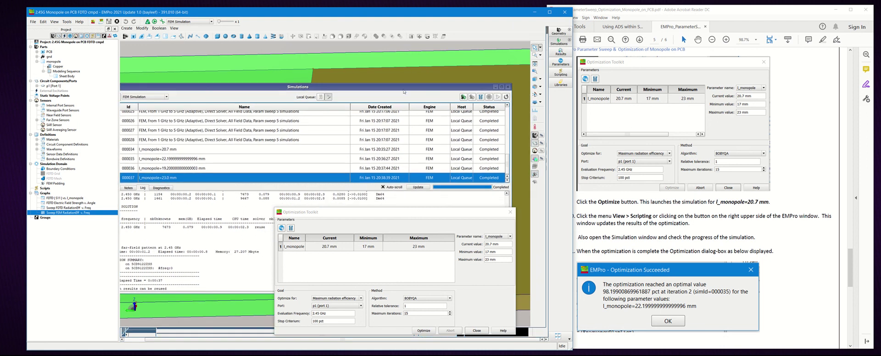
Review the optimization results table in the tutorial PDF, then return it to page 1's workspace-opening step
left_click(795, 271)
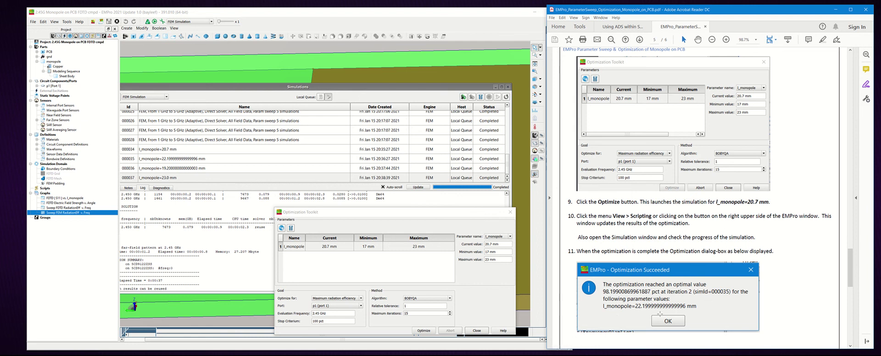
scroll(792, 290, "down", 6)
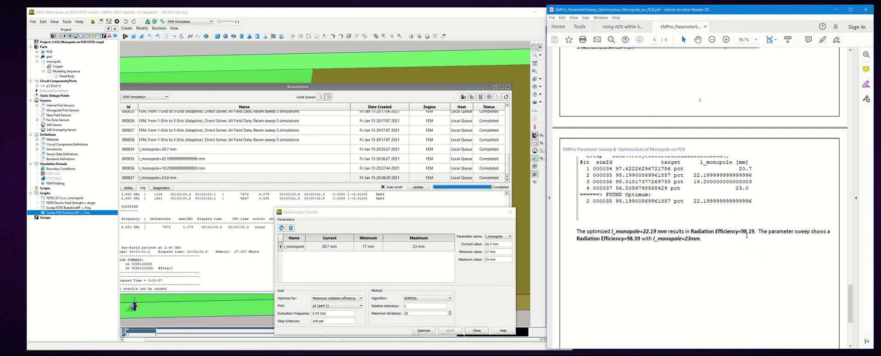
scroll(759, 250, "down", 3)
scroll(759, 251, "up", 3)
scroll(835, 261, "up", 4)
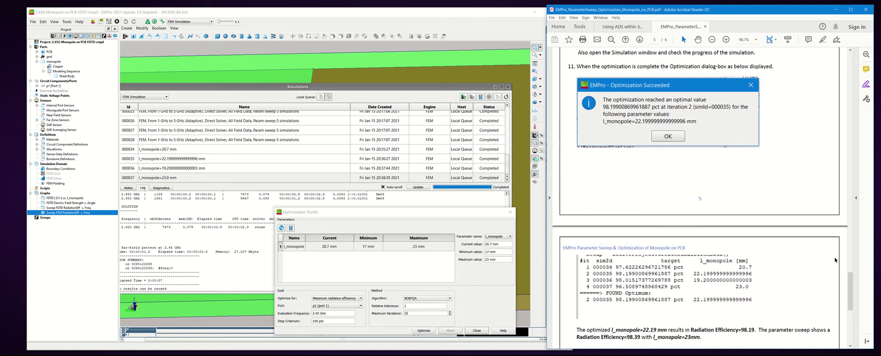
left_click_drag(848, 279, 849, 97)
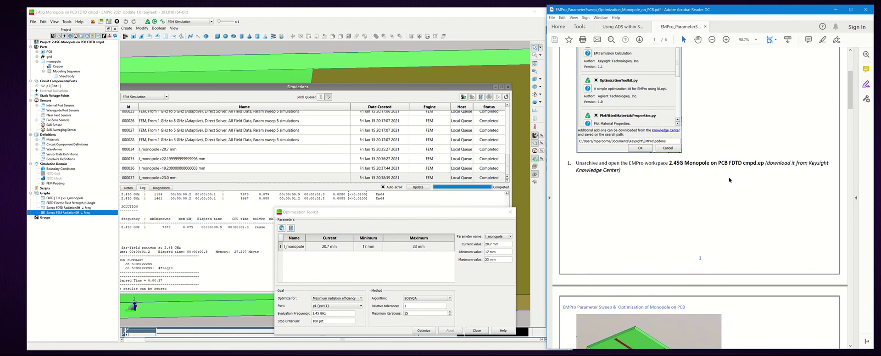